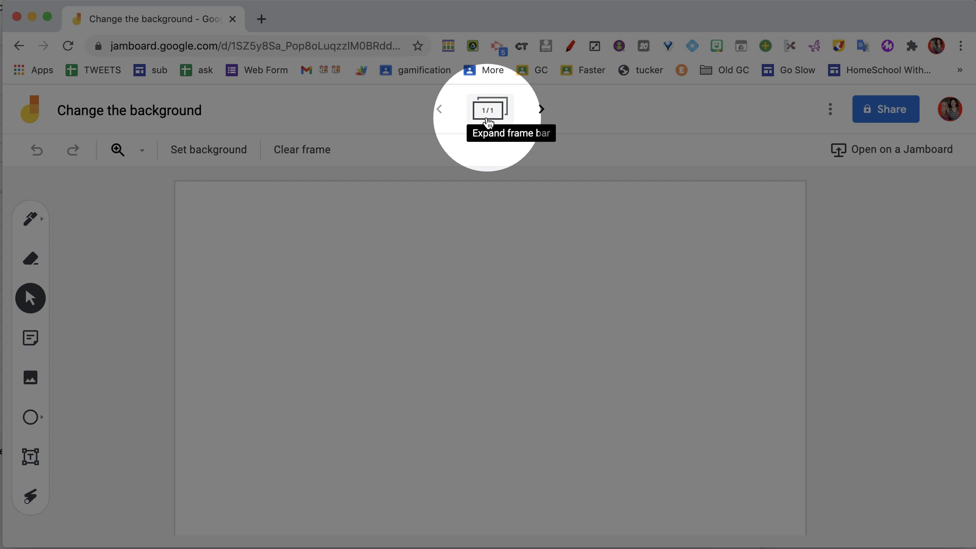
Add a second frame to the board, then go back to frame 1
click(542, 109)
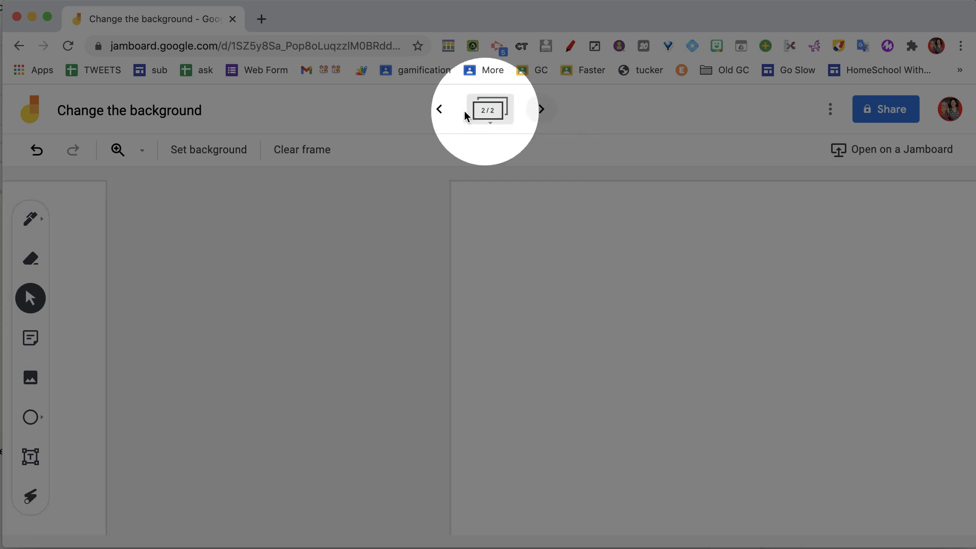
click(439, 110)
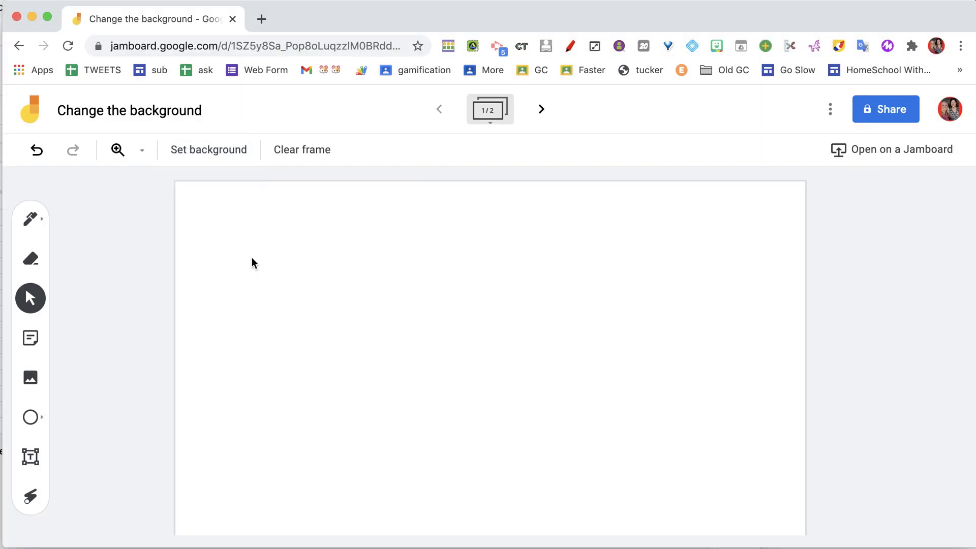
Cycle the frame background through dots, blue lines, square grid, grey grid and solid blue
click(207, 158)
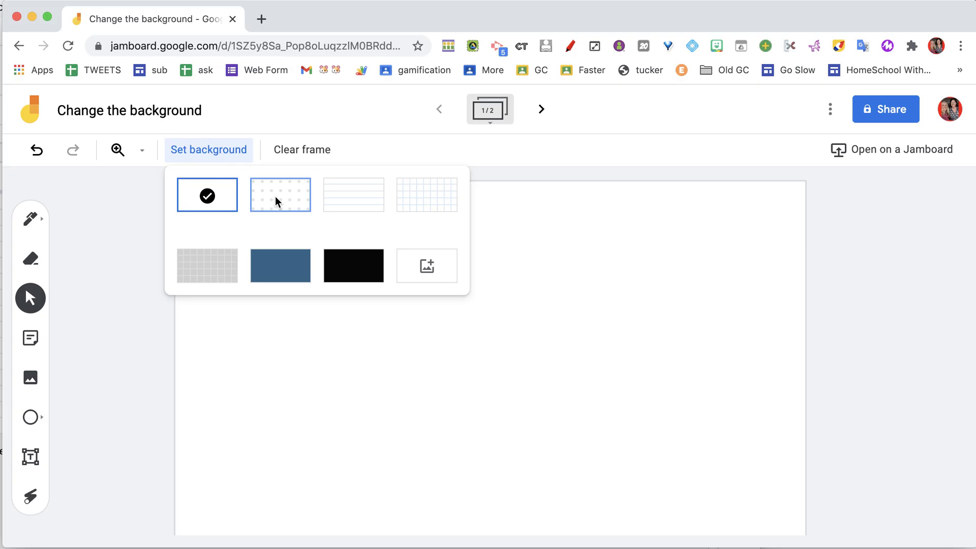
click(276, 196)
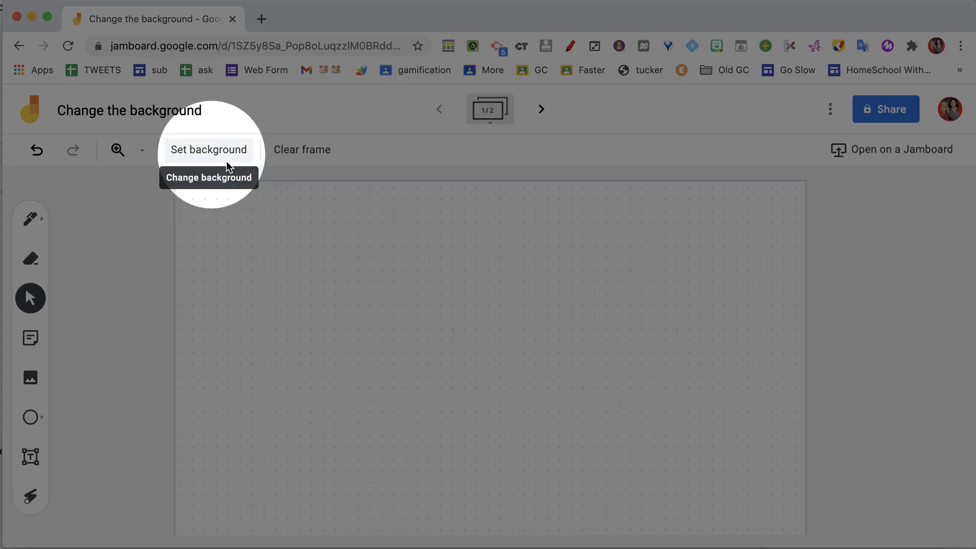
click(214, 153)
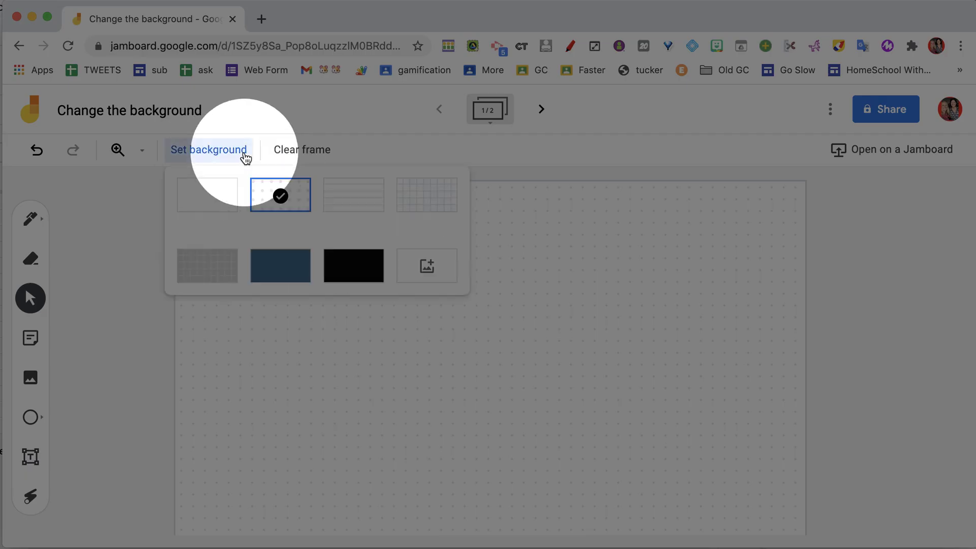
click(366, 198)
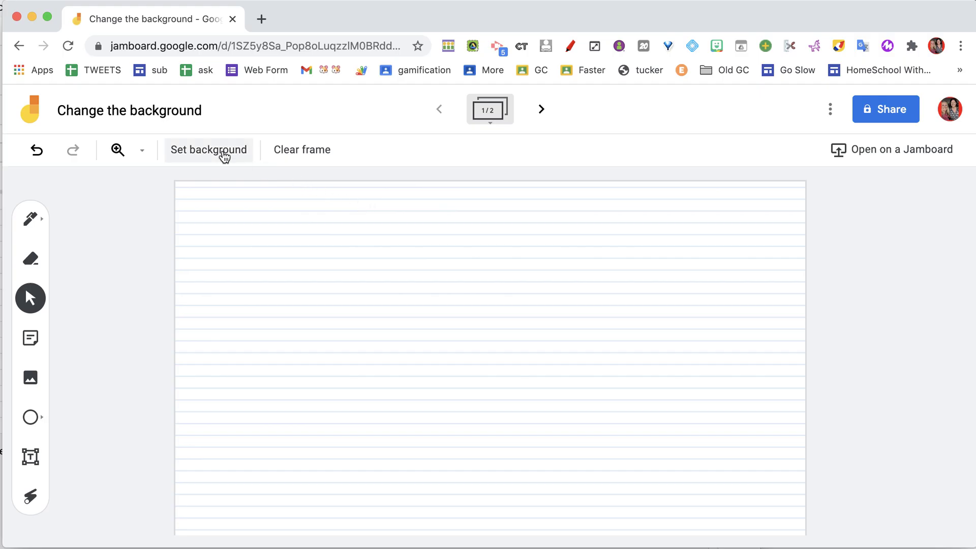
click(219, 154)
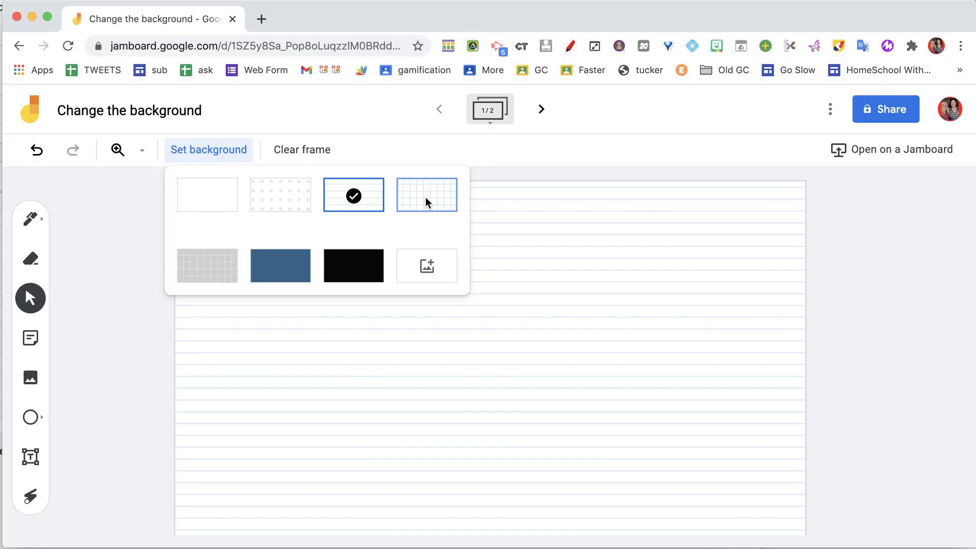
click(425, 197)
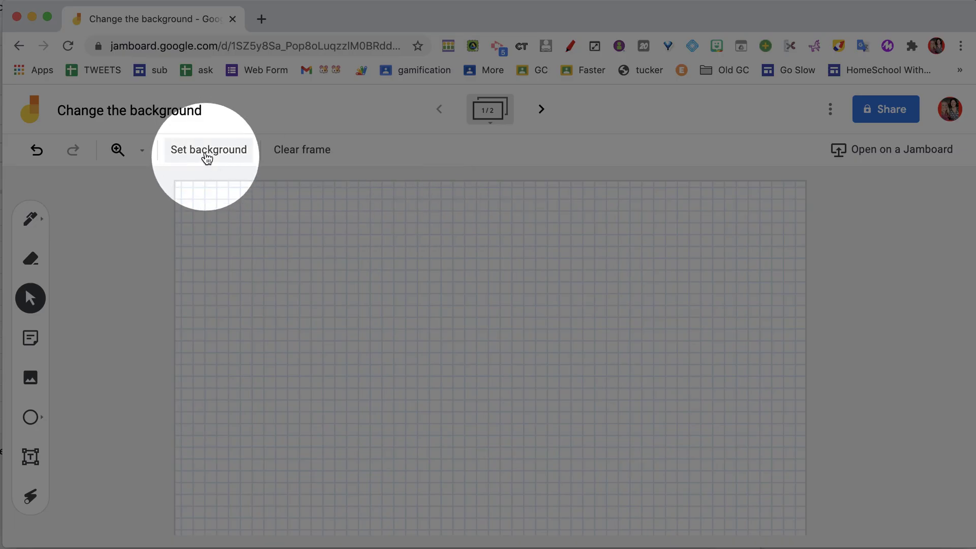
click(206, 153)
click(206, 265)
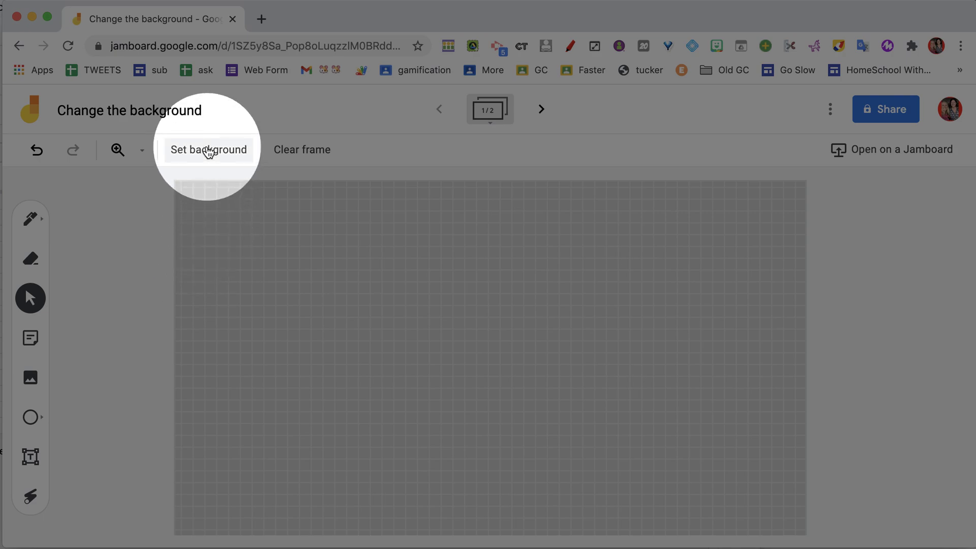
click(208, 150)
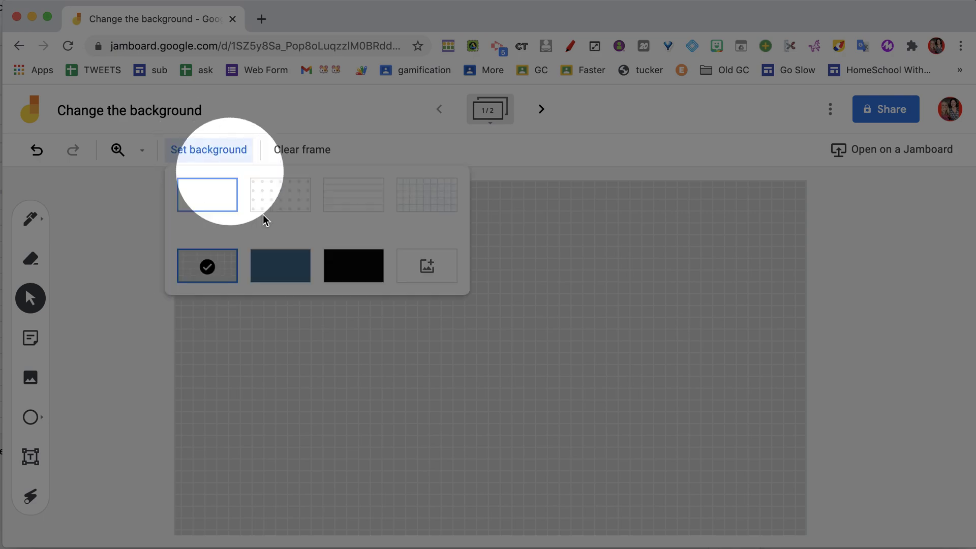
click(287, 276)
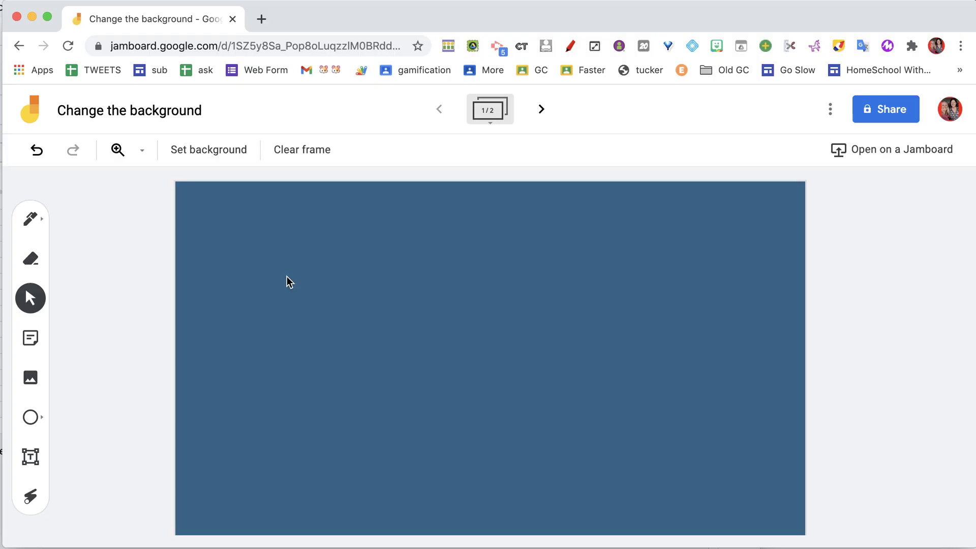
Draw a white marker scribble near the frame centre
click(30, 219)
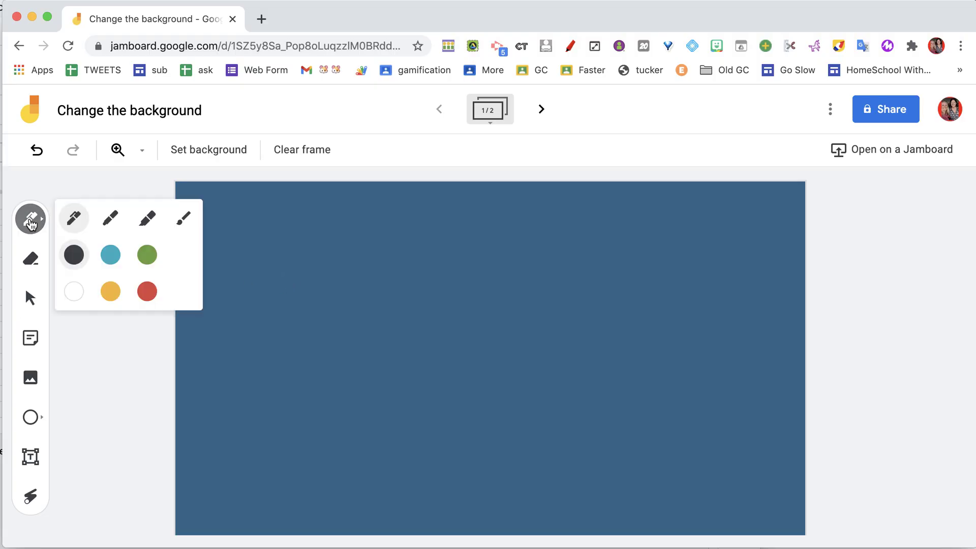
click(109, 221)
click(74, 291)
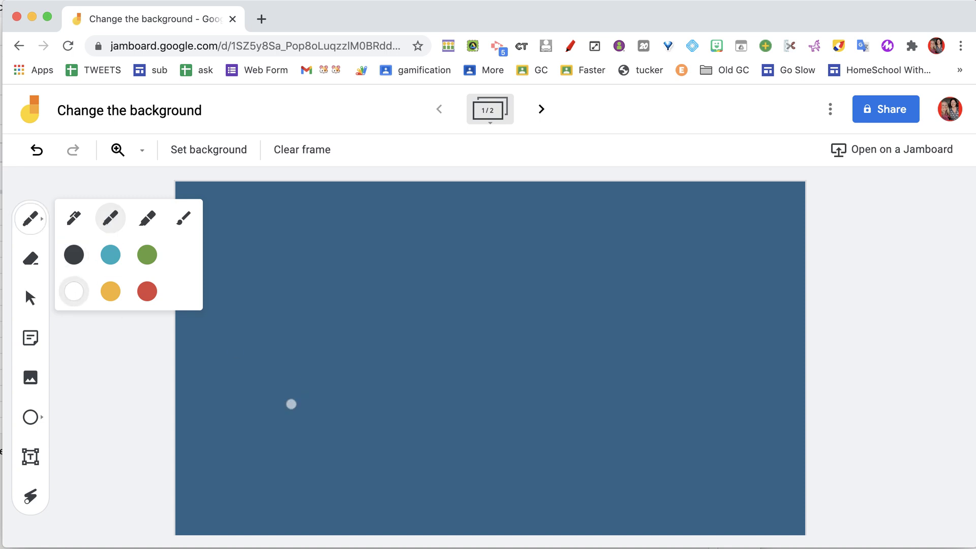
drag(292, 404, 384, 363)
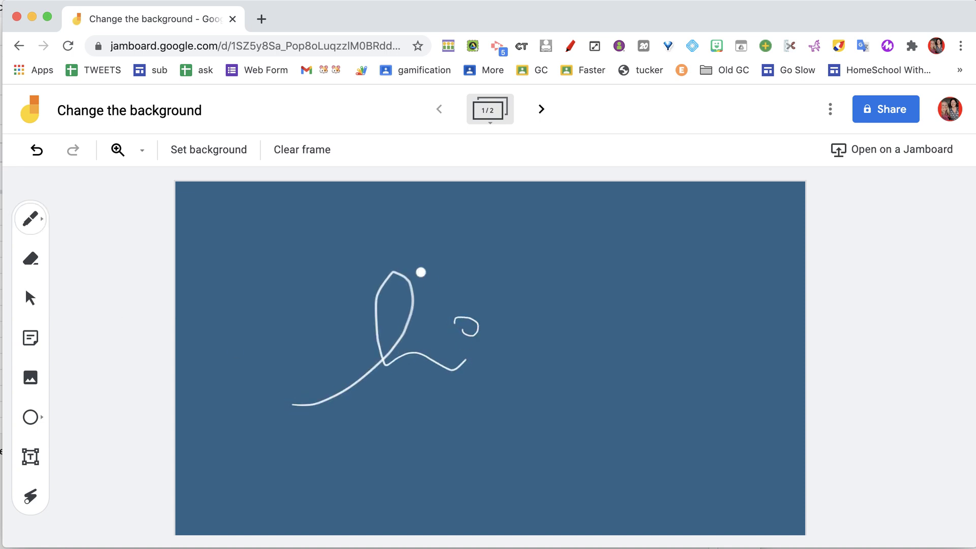
Switch the frame background to black
click(214, 150)
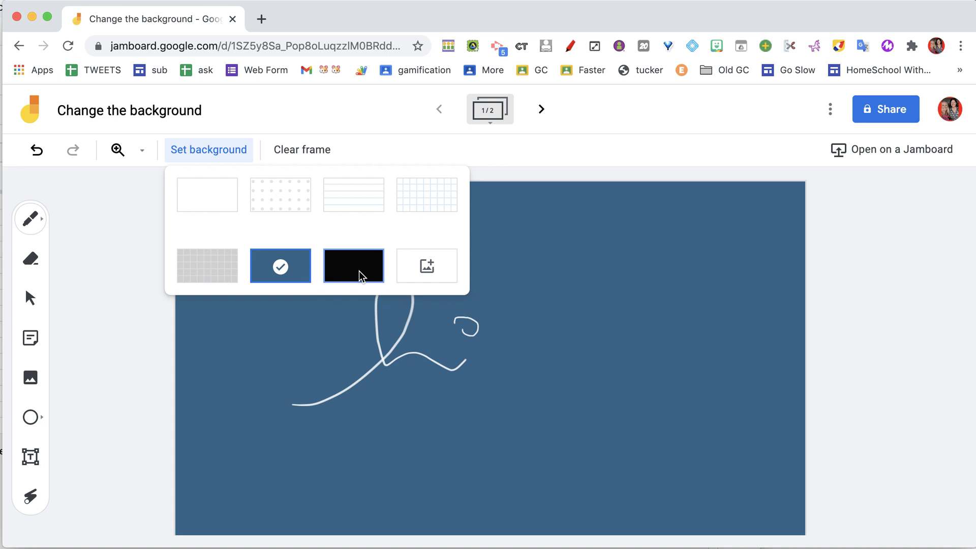
click(359, 270)
click(206, 156)
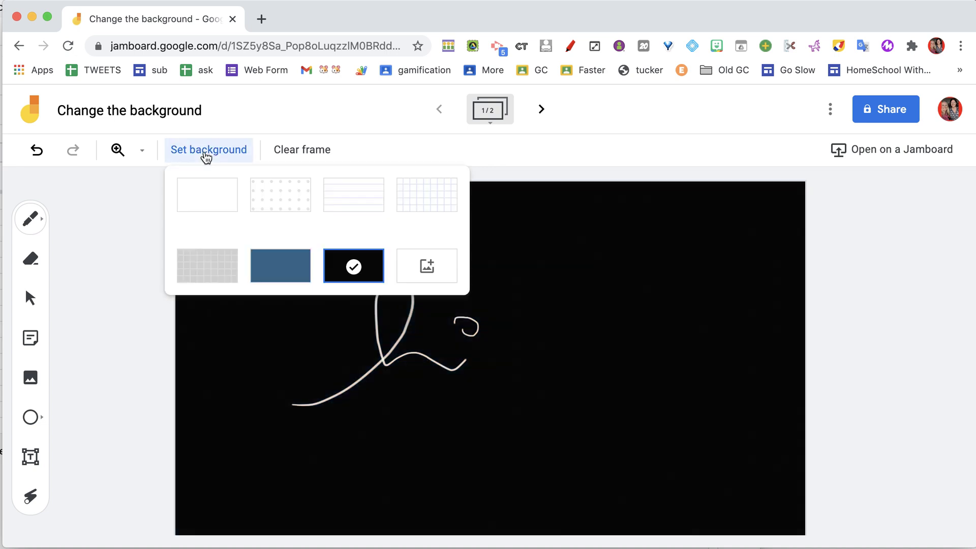